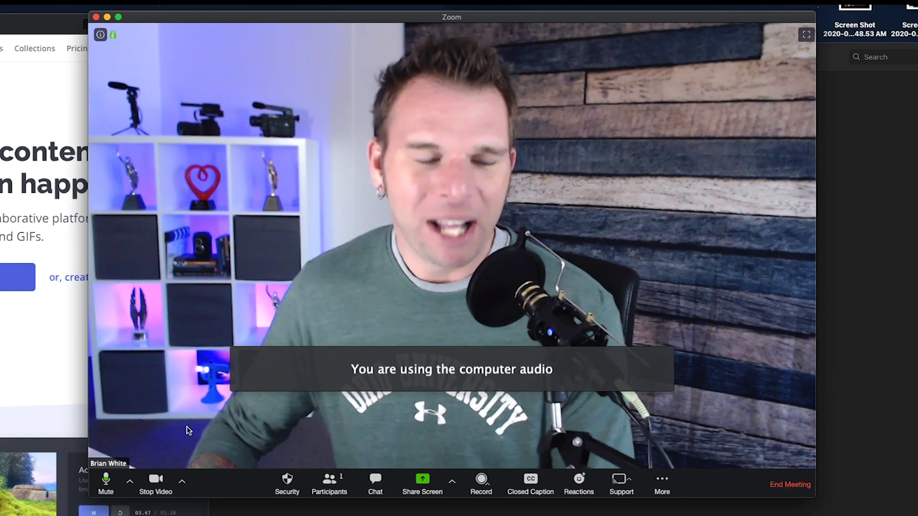
Step: Mute the microphone and start recording the meeting on this computer without audio
left_click(107, 480)
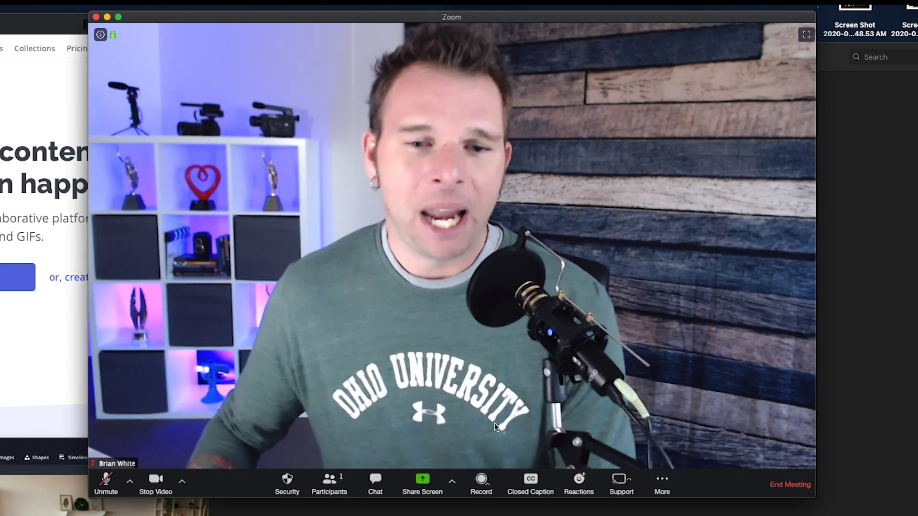
left_click(481, 482)
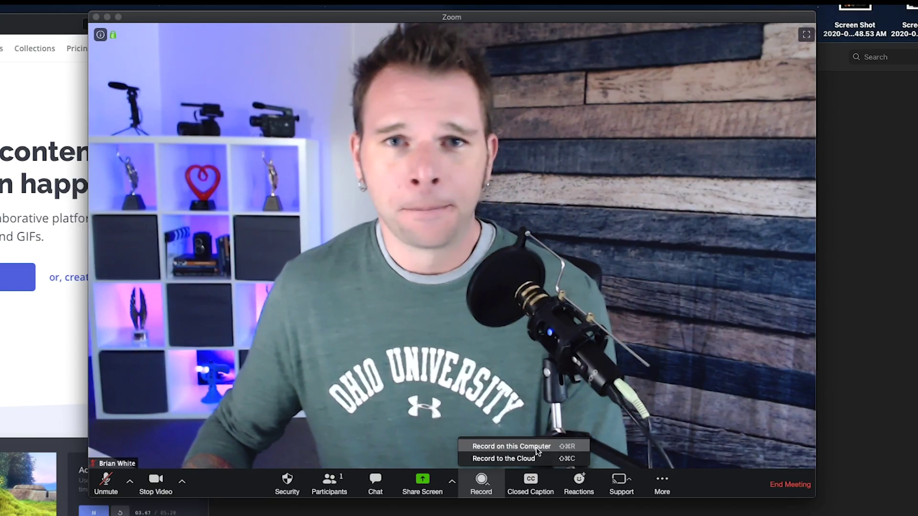
left_click(536, 449)
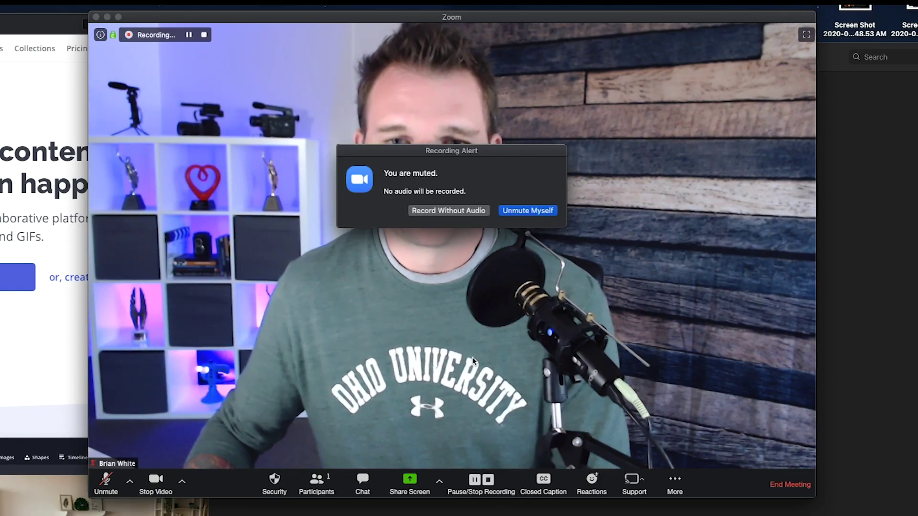
left_click(452, 210)
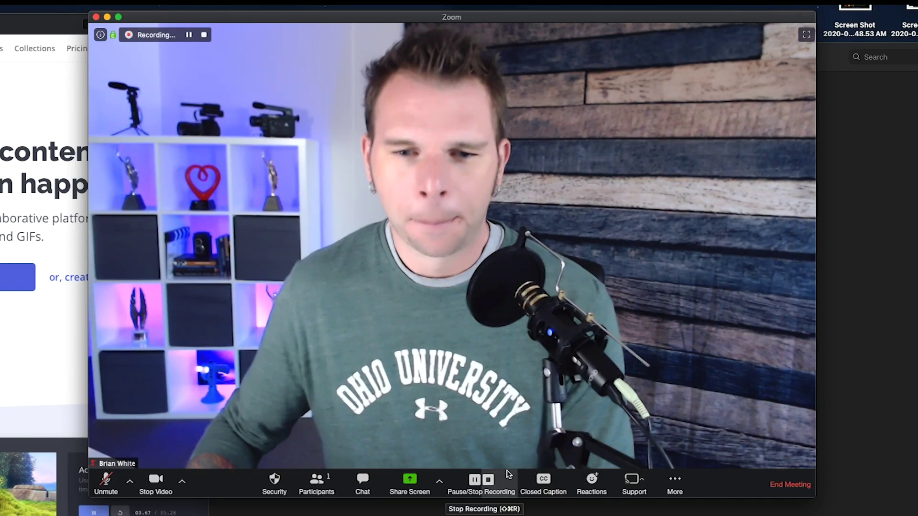
Step: Stop the recording and end the meeting for all
left_click(490, 479)
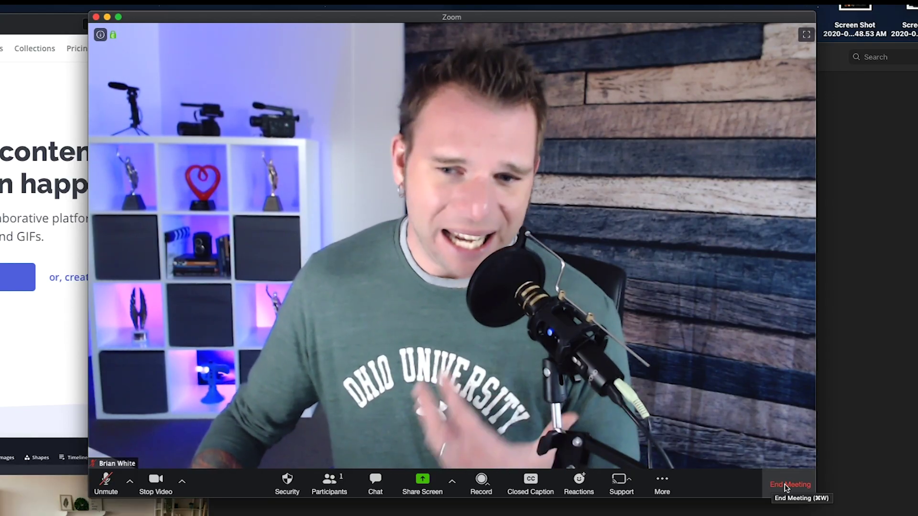
left_click(790, 485)
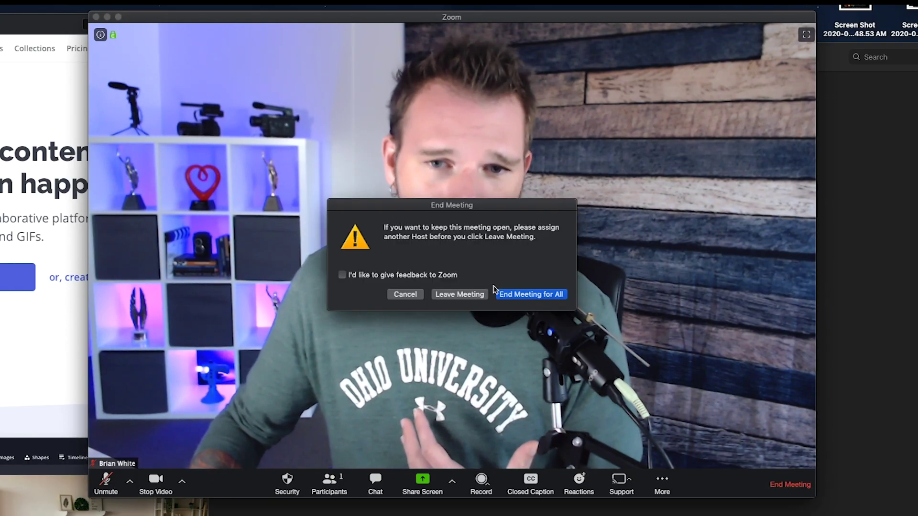
left_click(518, 294)
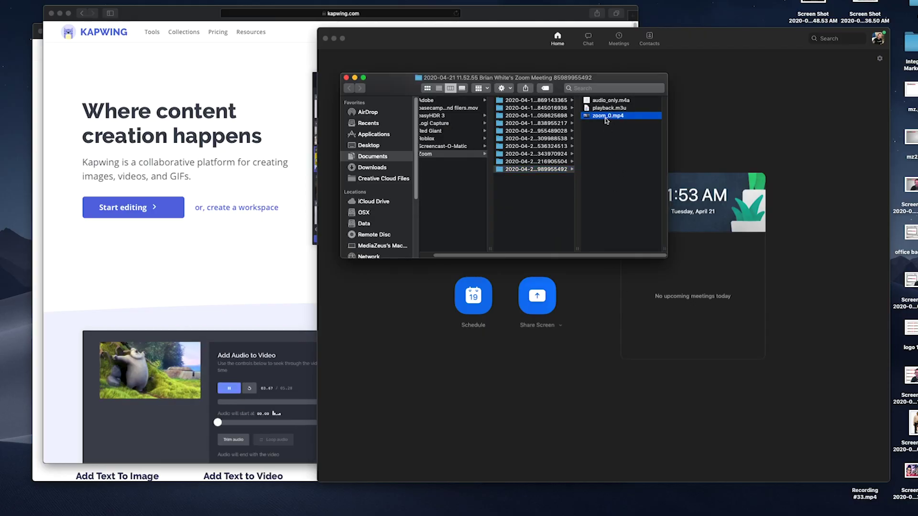
Step: Preview the recording zoom_0.mp4, checking the opening frames at its start, and close the preview
key("space")
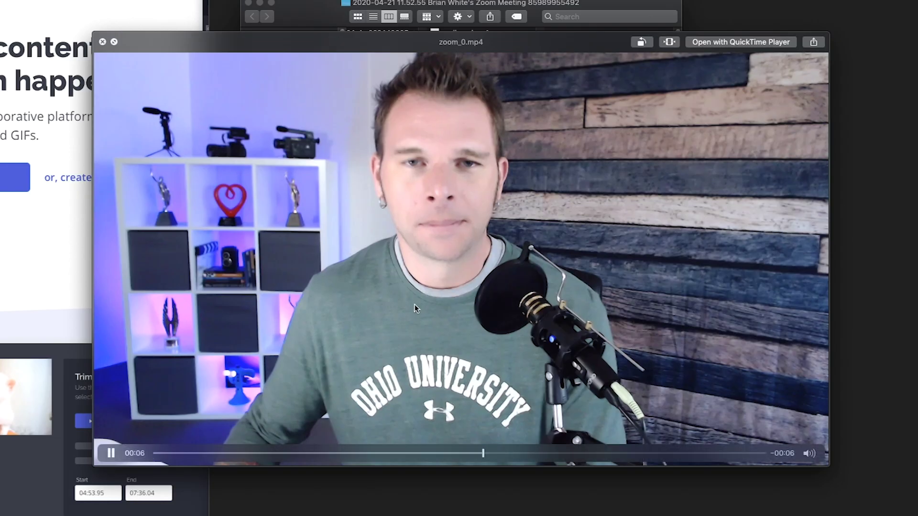
left_click(551, 455)
left_click_drag(551, 455, 156, 459)
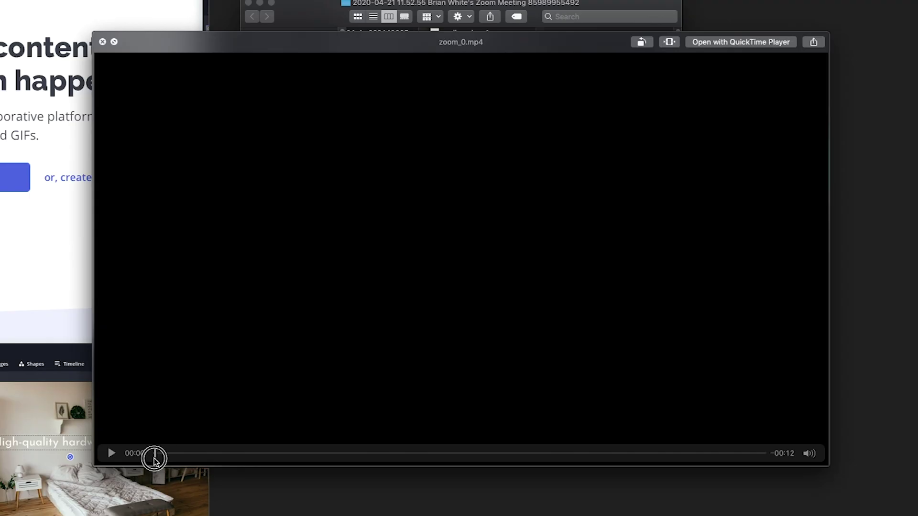
left_click_drag(154, 459, 159, 459)
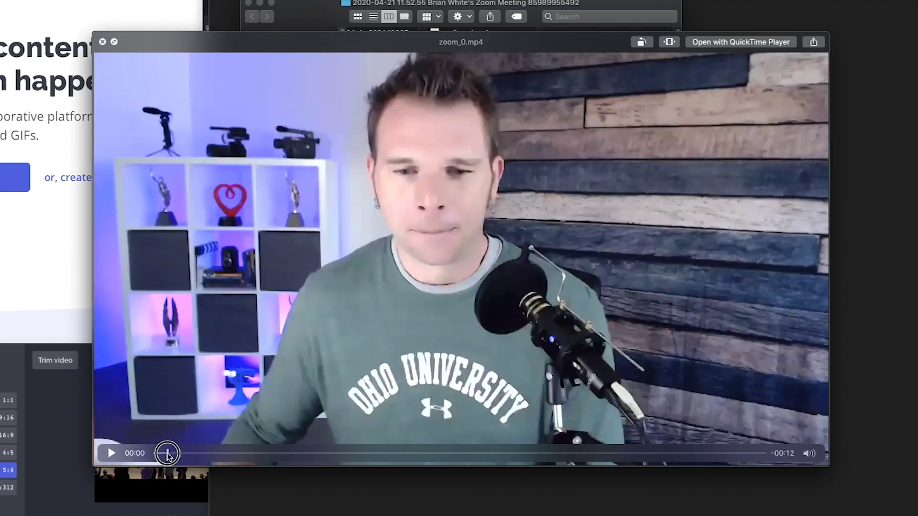
left_click_drag(160, 454, 170, 456)
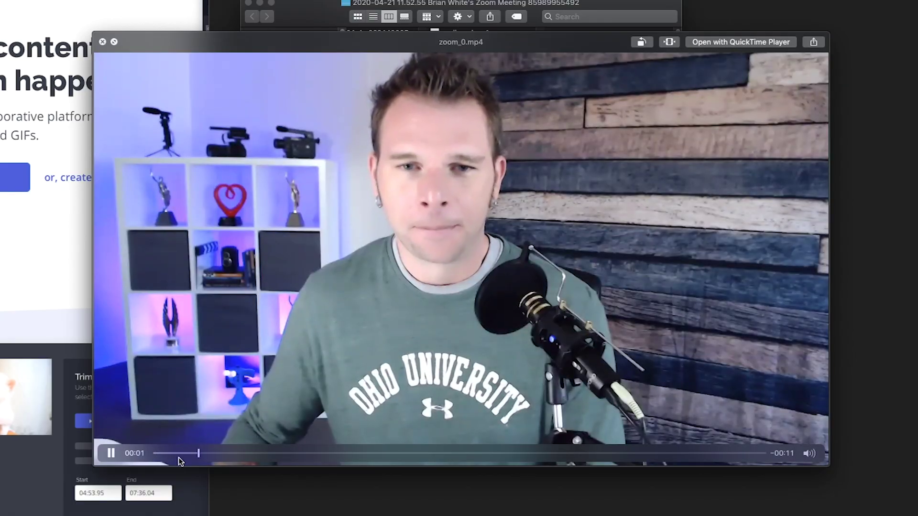
left_click(111, 453)
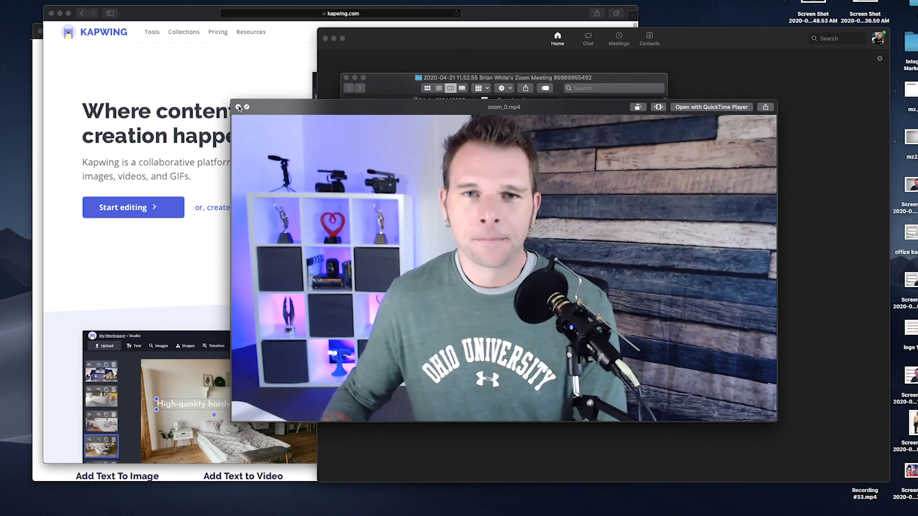
key("space")
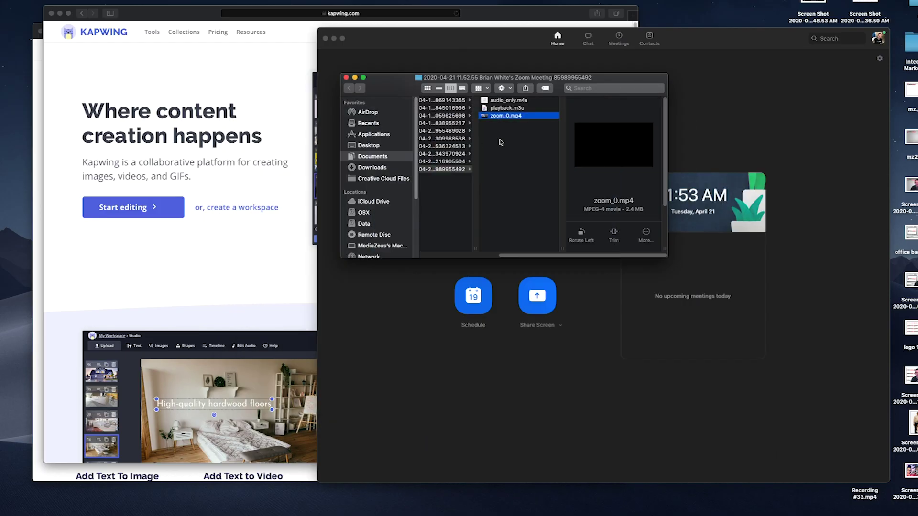
Step: Copy zoom_0.mp4 from the Zoom recording folder to the Desktop folder
right_click(501, 122)
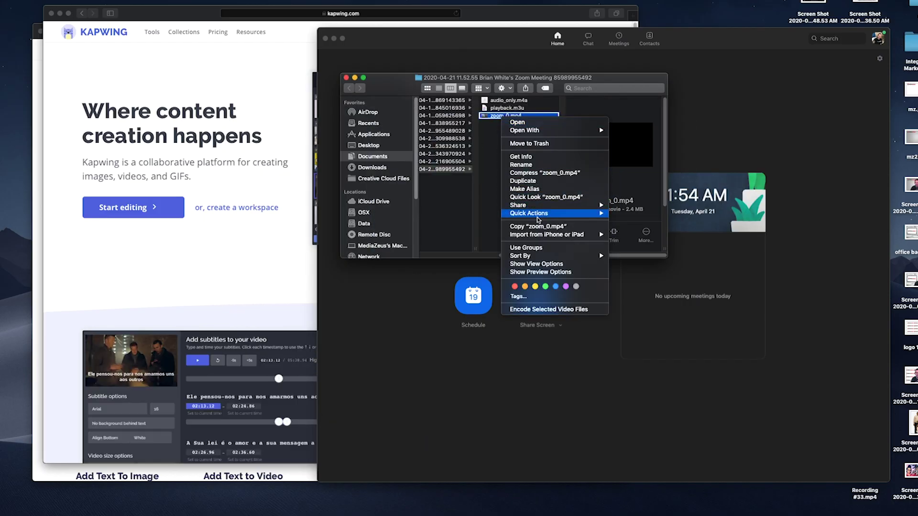
left_click(368, 146)
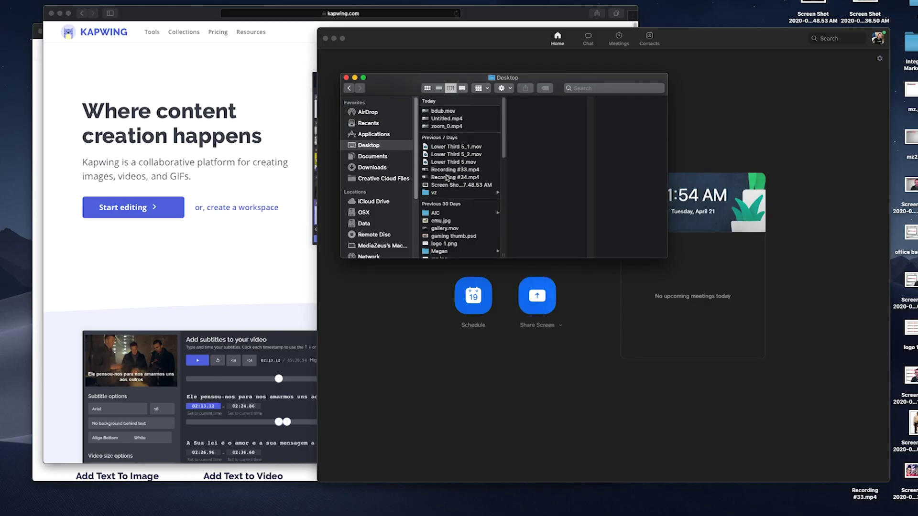
left_click(504, 89)
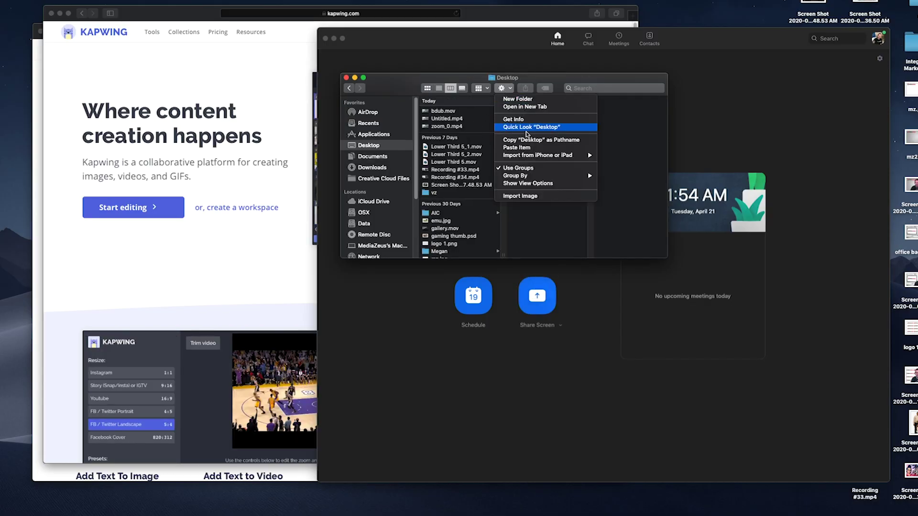
left_click(530, 144)
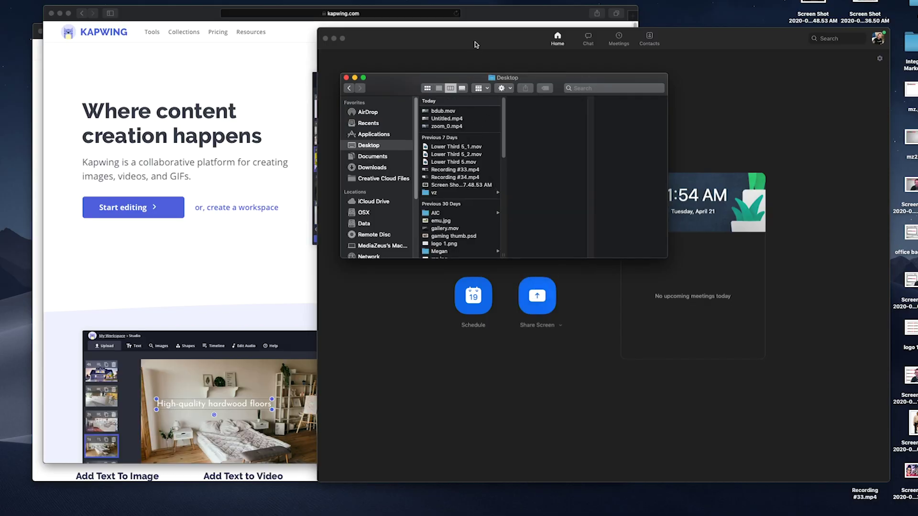
Step: Start a new Zoom meeting, join with computer audio, and turn on the camera video
left_click(475, 44)
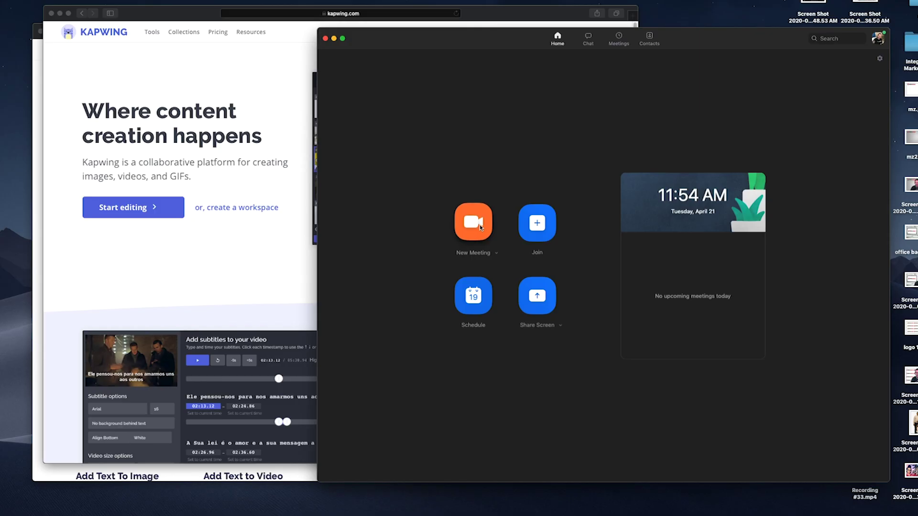
left_click(481, 228)
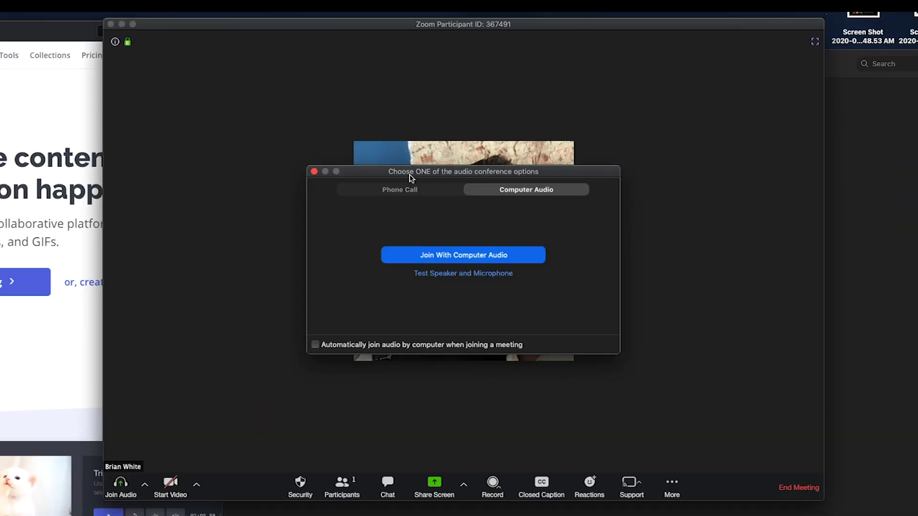
left_click(423, 258)
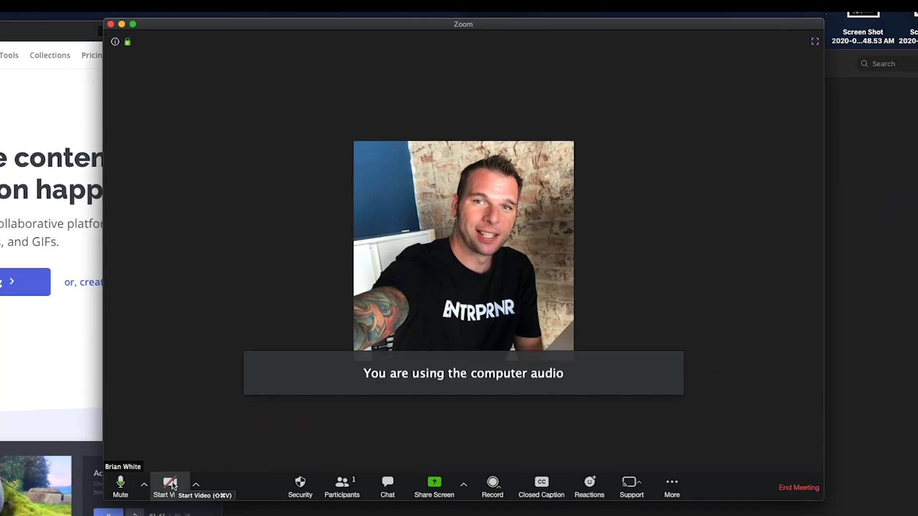
left_click(170, 483)
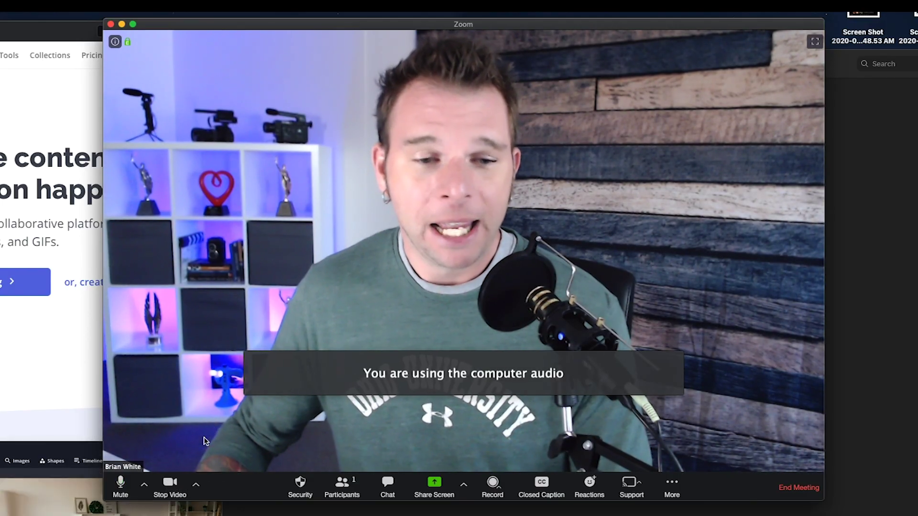
Step: Add the video zoom_0.mp4 from the Desktop as the virtual background and close the settings
left_click(197, 487)
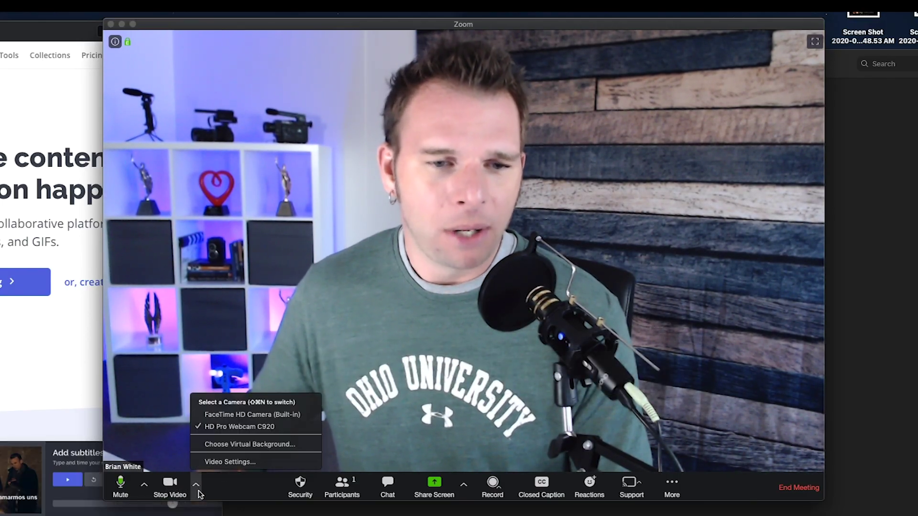
left_click(301, 446)
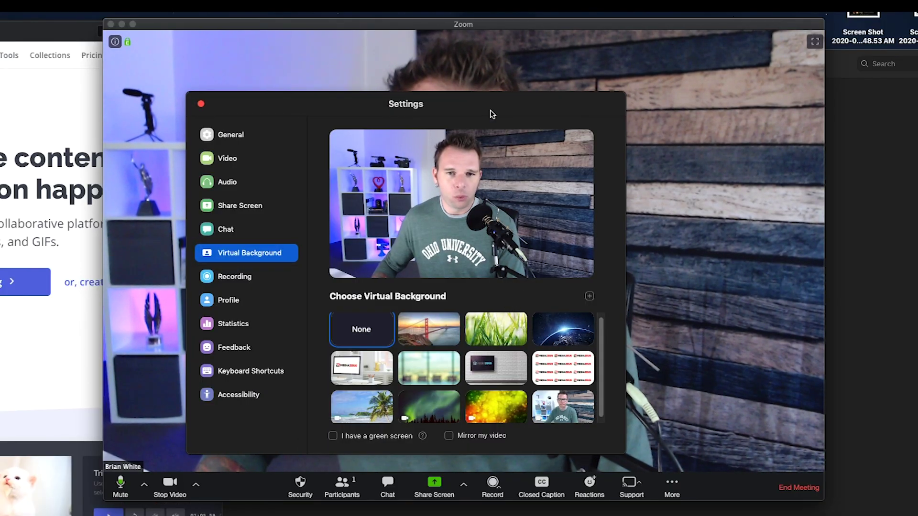
left_click_drag(491, 112, 473, 86)
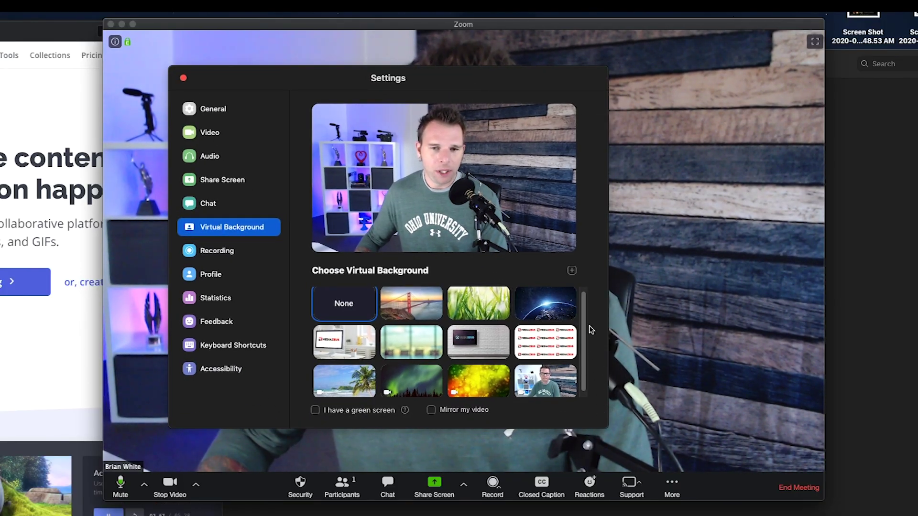
left_click(571, 270)
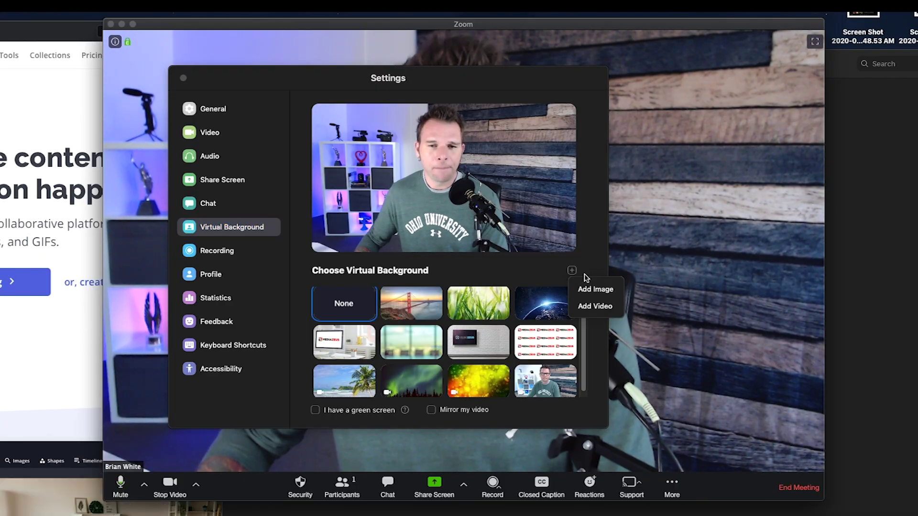
left_click(607, 305)
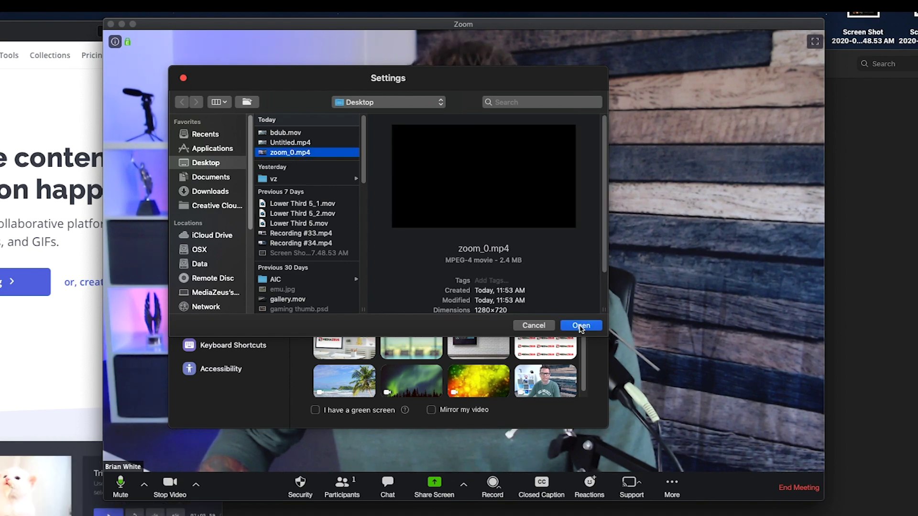
left_click(580, 325)
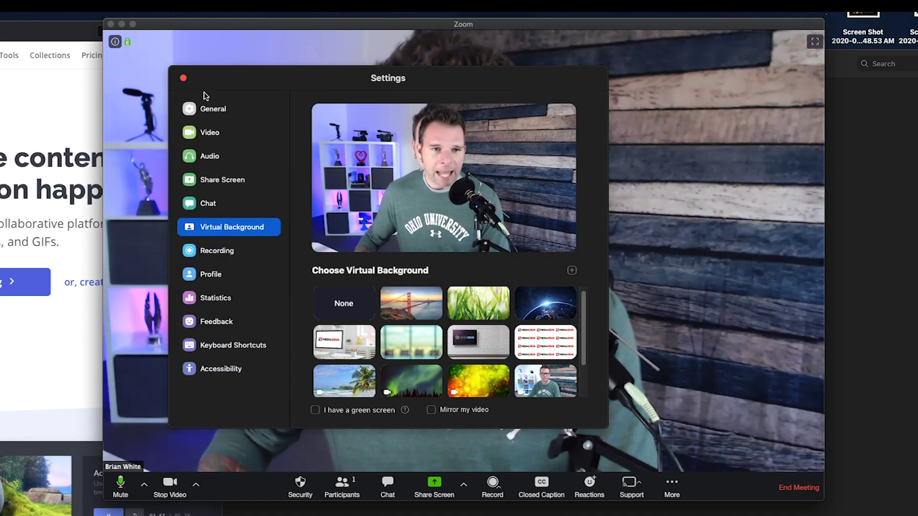
left_click(184, 78)
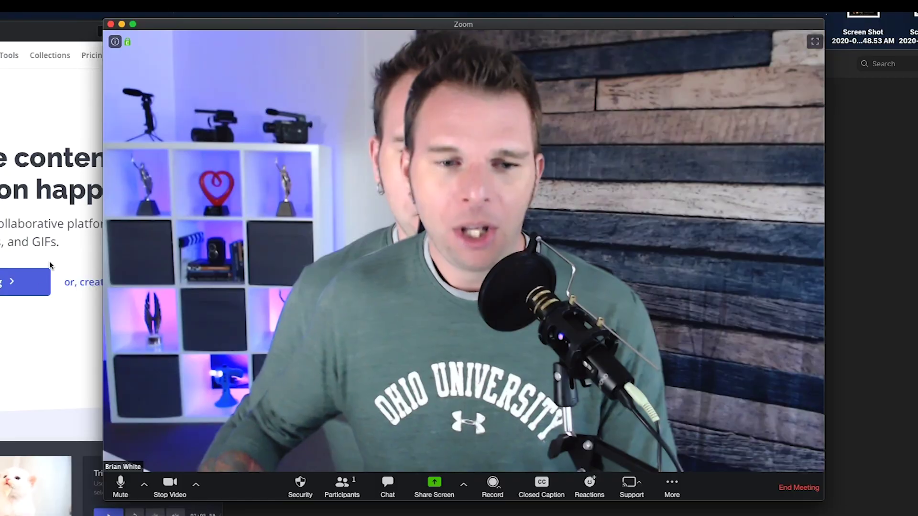
Step: Stop the camera video and end the meeting for all
left_click(180, 482)
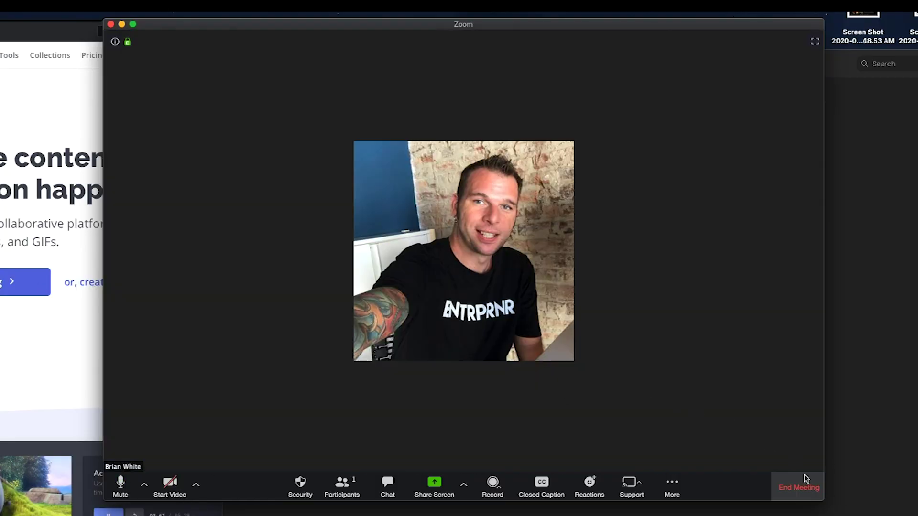
left_click(800, 490)
left_click(549, 300)
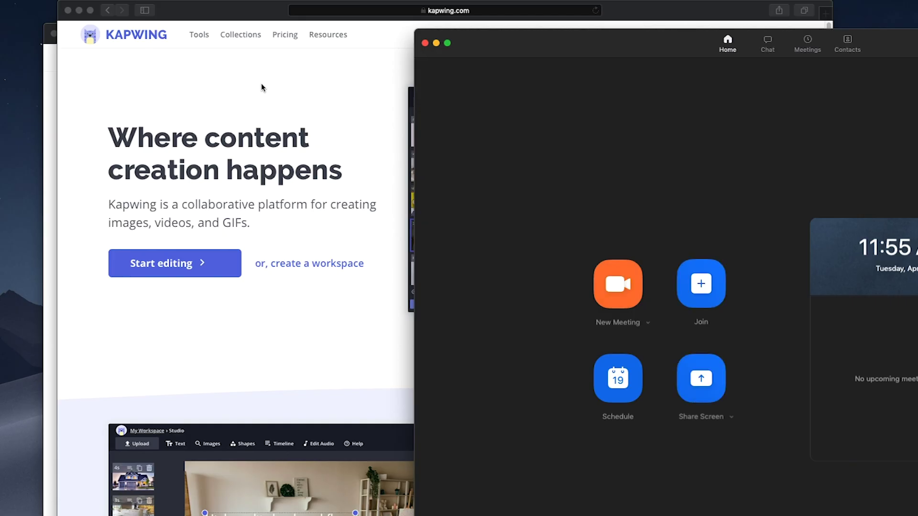
Step: Switch to Kapwing in the browser and upload zoom_0.mp4 from the Desktop to My Workspace
left_click(261, 83)
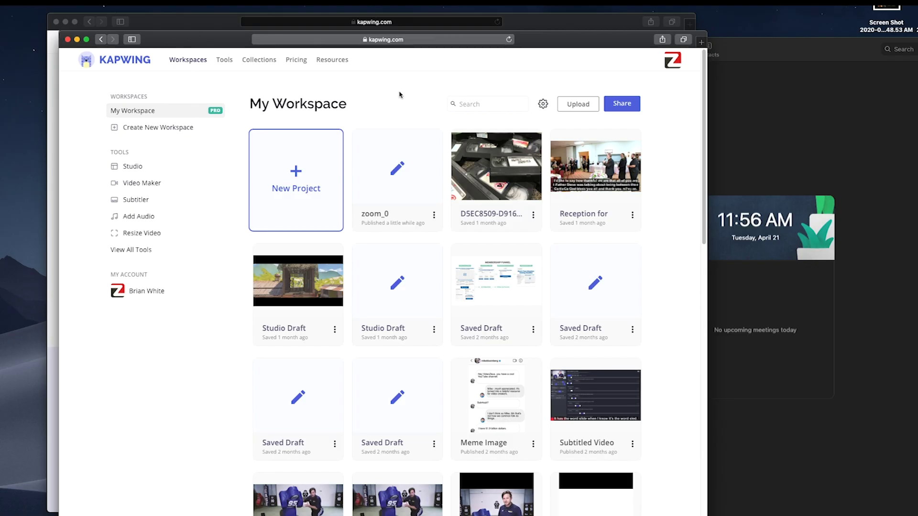
left_click(586, 108)
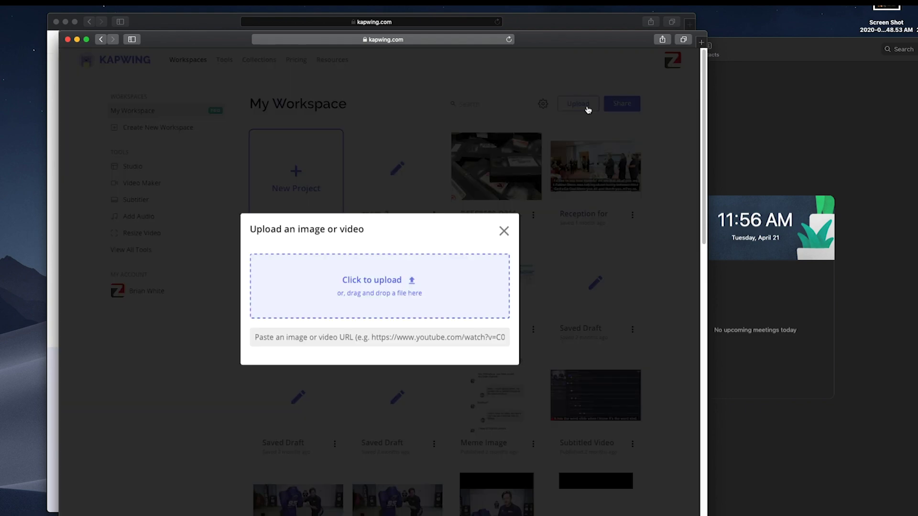
left_click(430, 281)
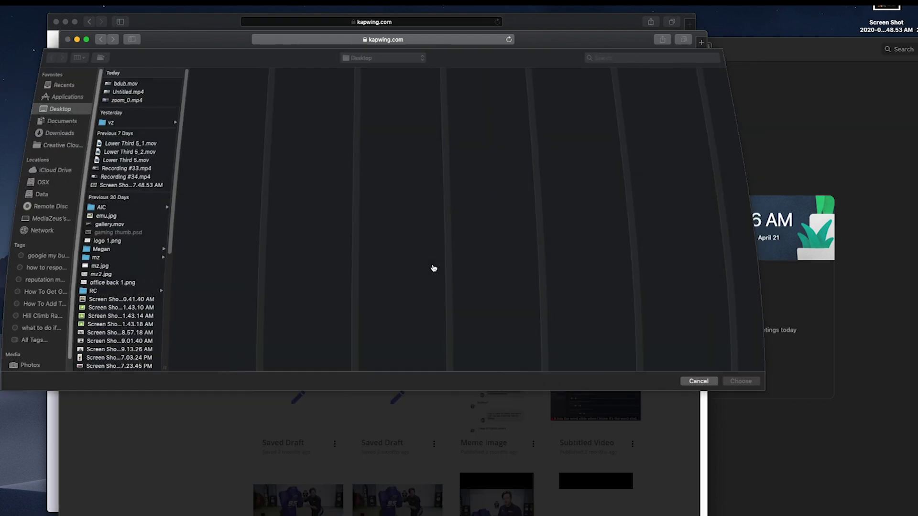
left_click(120, 101)
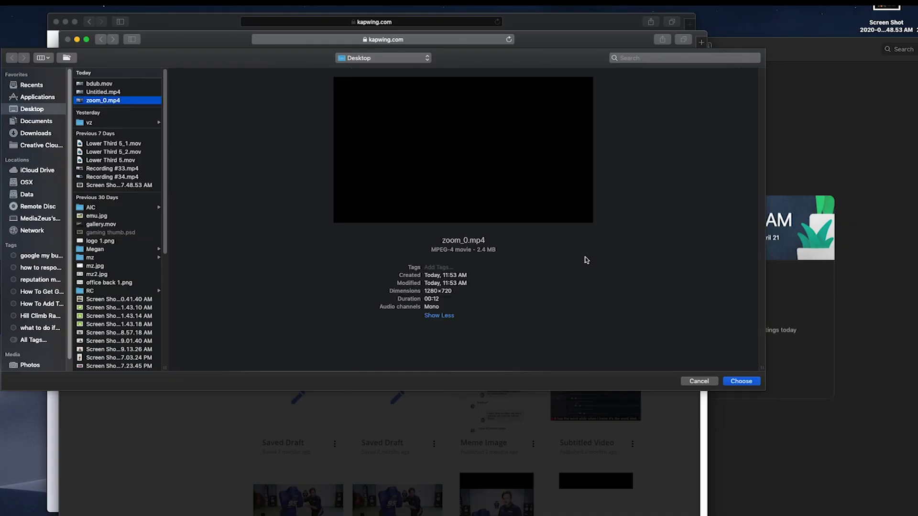
left_click(740, 380)
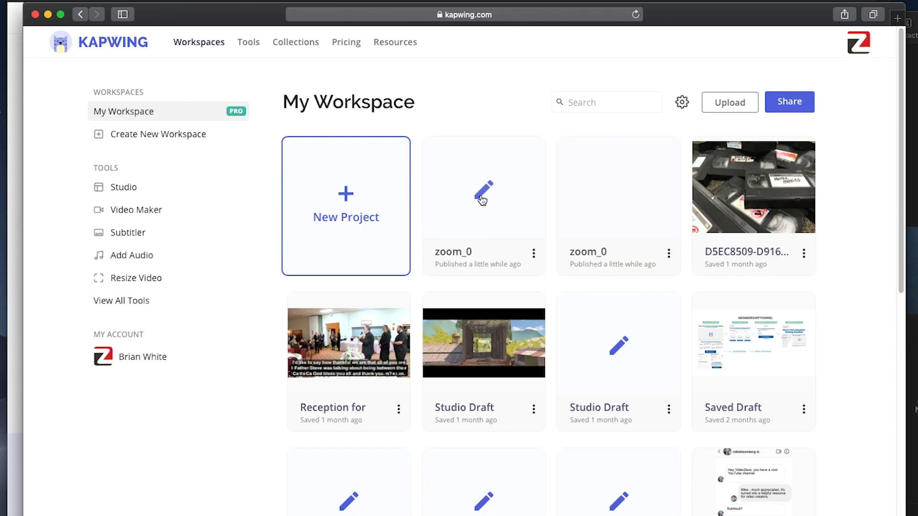
Step: Open the uploaded zoom_0 video, preview it, and open its scene for trimming
left_click(396, 172)
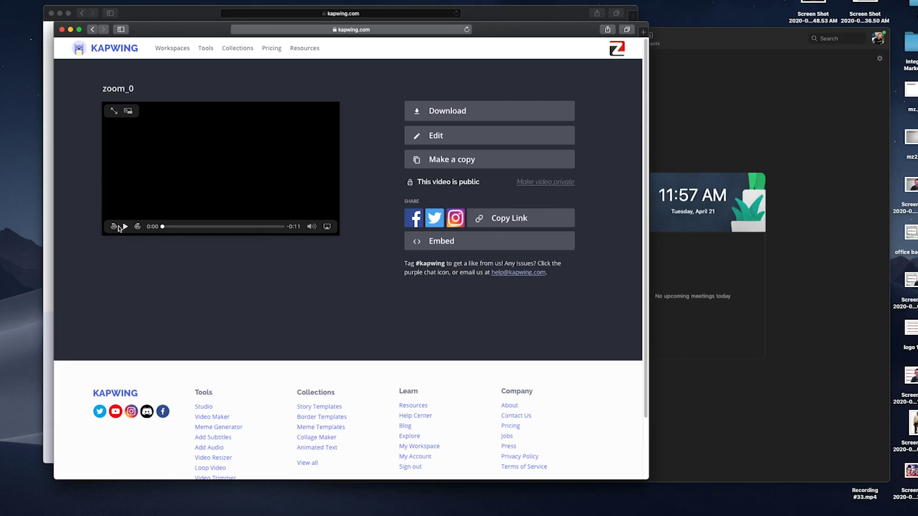
left_click(125, 227)
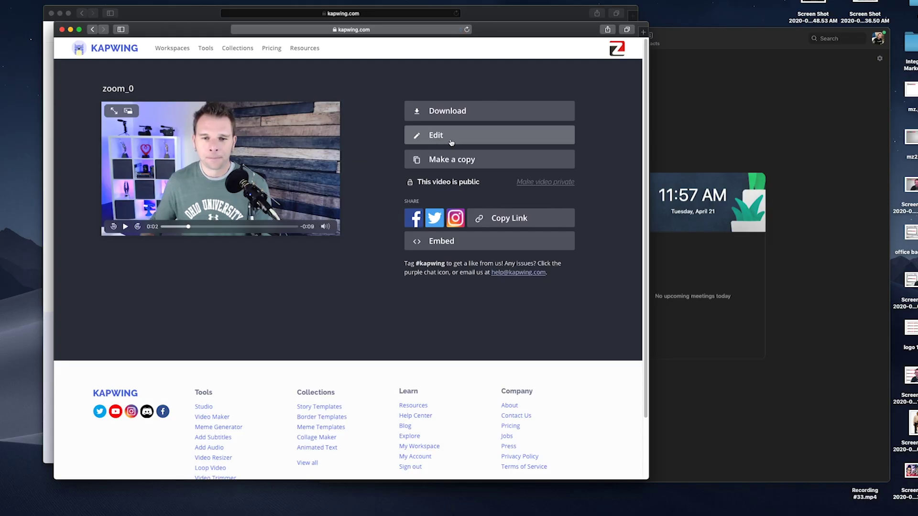
left_click(466, 143)
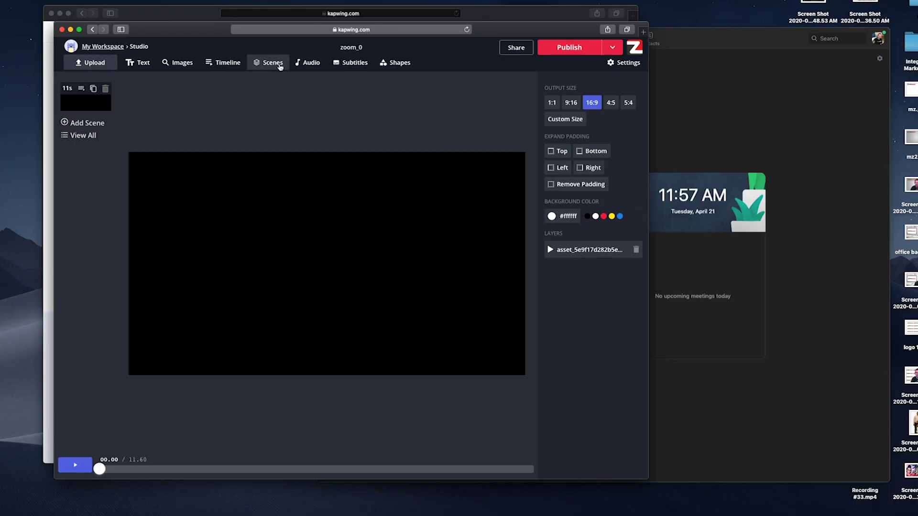
left_click(280, 66)
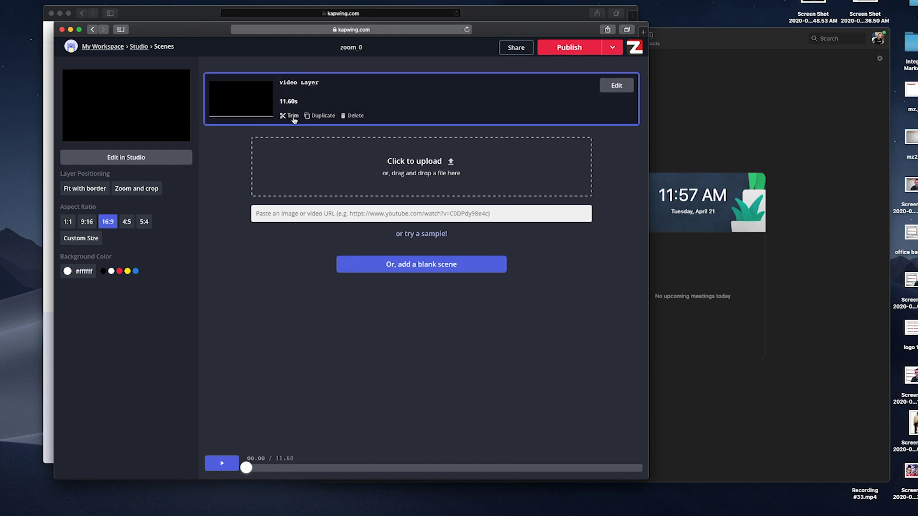
left_click(293, 116)
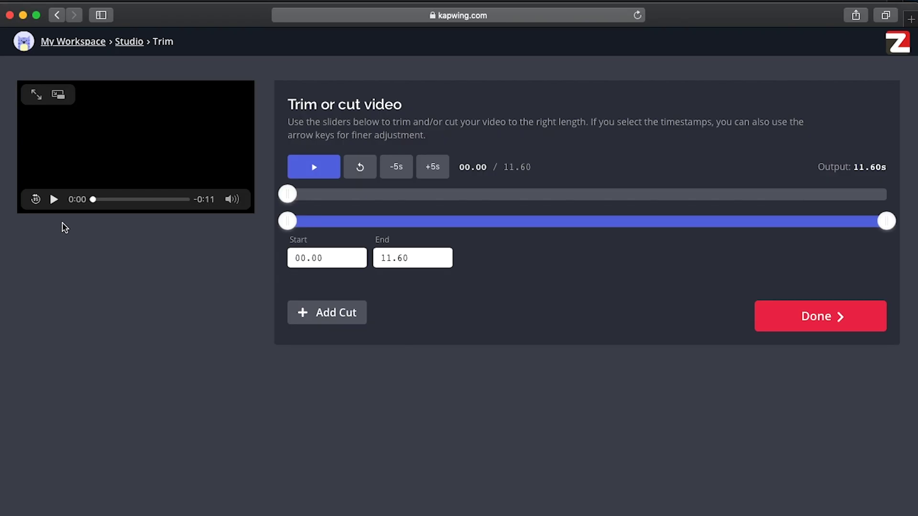
Step: Trim the video to start at 03.13 and end at 10.50, and accept the trim
left_click(54, 200)
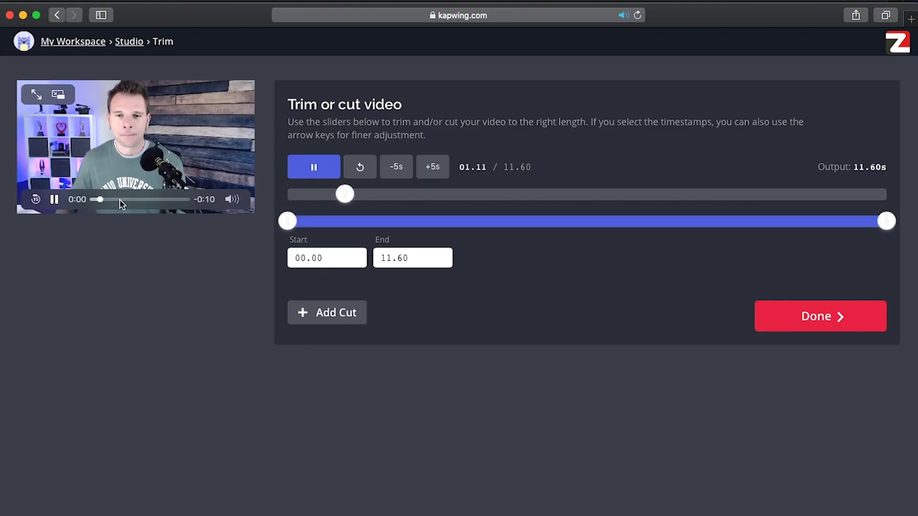
left_click(55, 201)
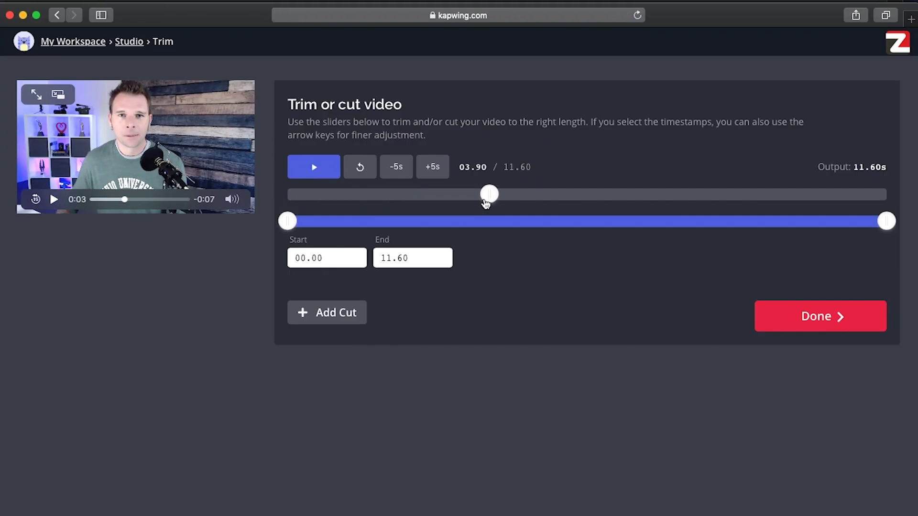
left_click_drag(484, 198, 287, 195)
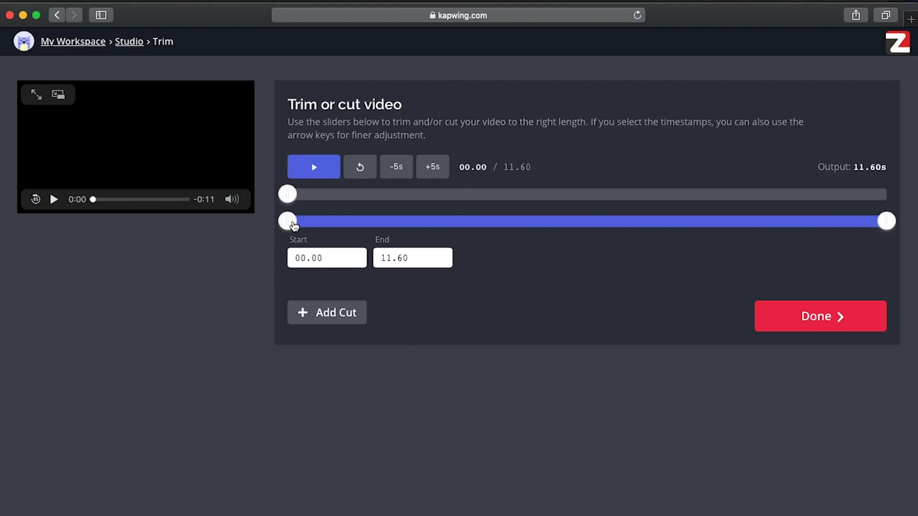
left_click(292, 226)
left_click_drag(292, 227, 296, 228)
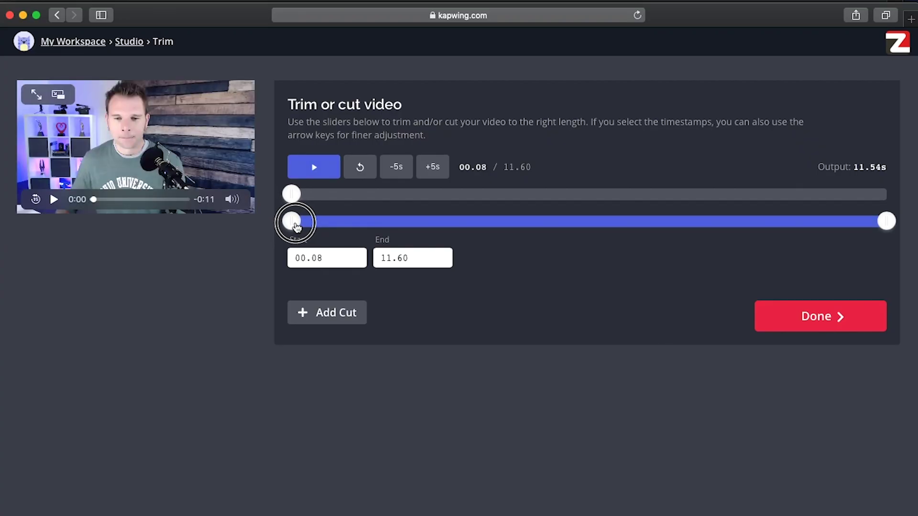
left_click_drag(297, 228, 454, 225)
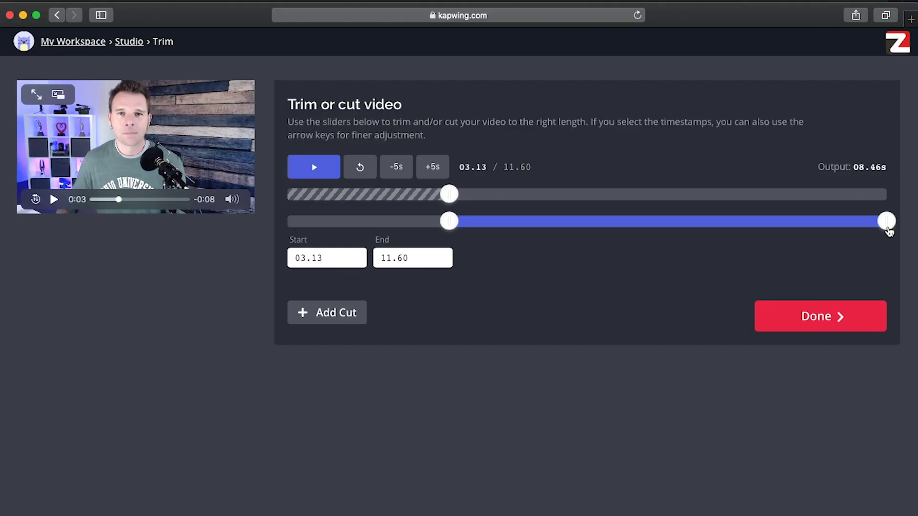
mouse_move(889, 231)
left_mouse_down()
mouse_move(824, 242)
mouse_move(847, 236)
mouse_move(831, 236)
left_mouse_up()
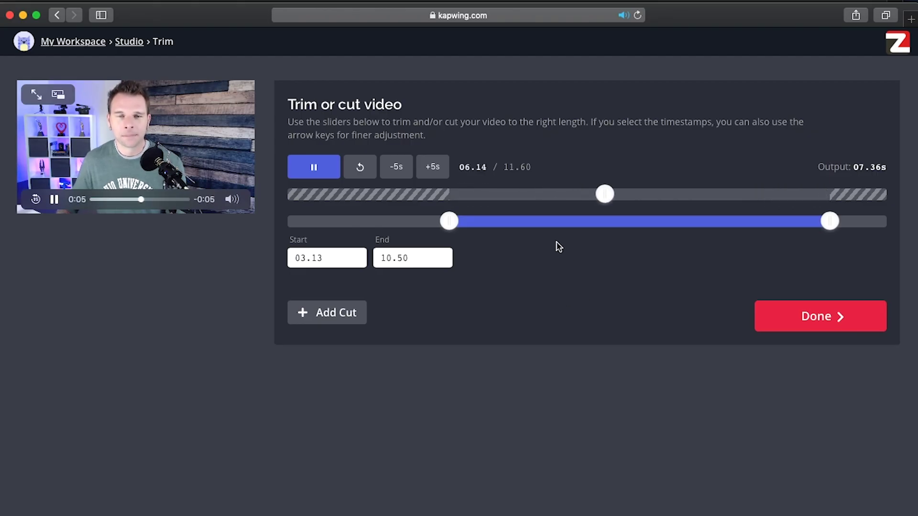
left_click(824, 328)
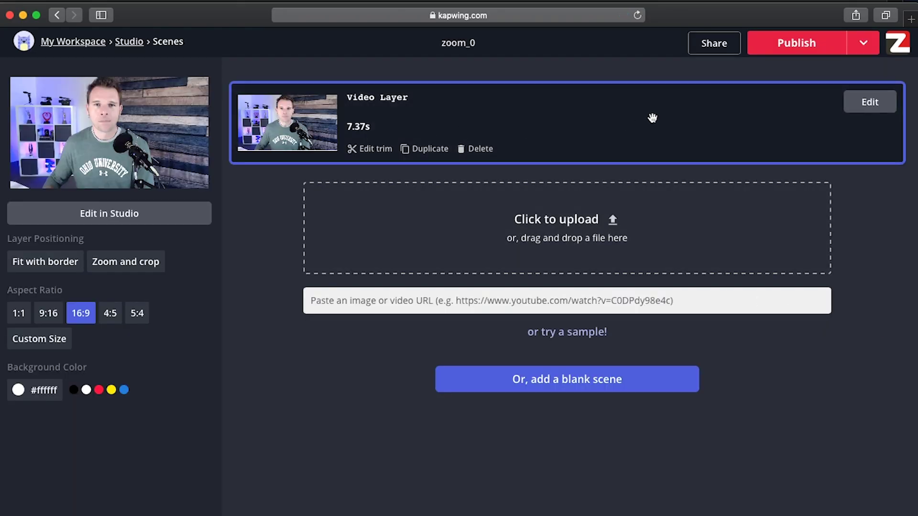
Step: Publish the trimmed zoom_0 video and download it, closing the player window of the downloaded file
left_click(796, 48)
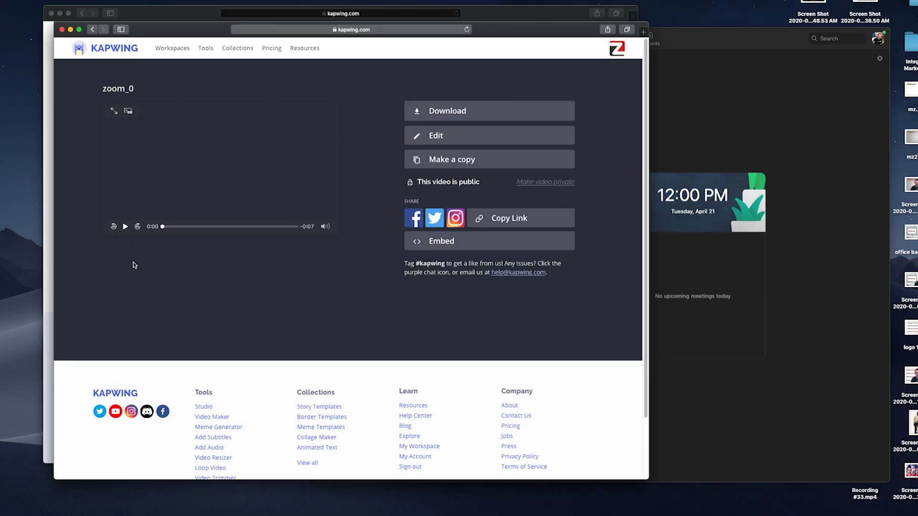
left_click(126, 226)
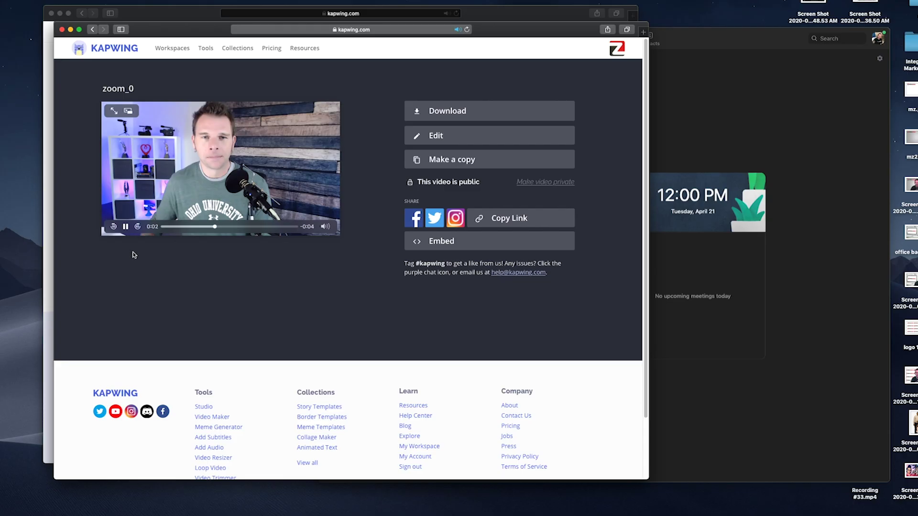
mouse_move(171, 227)
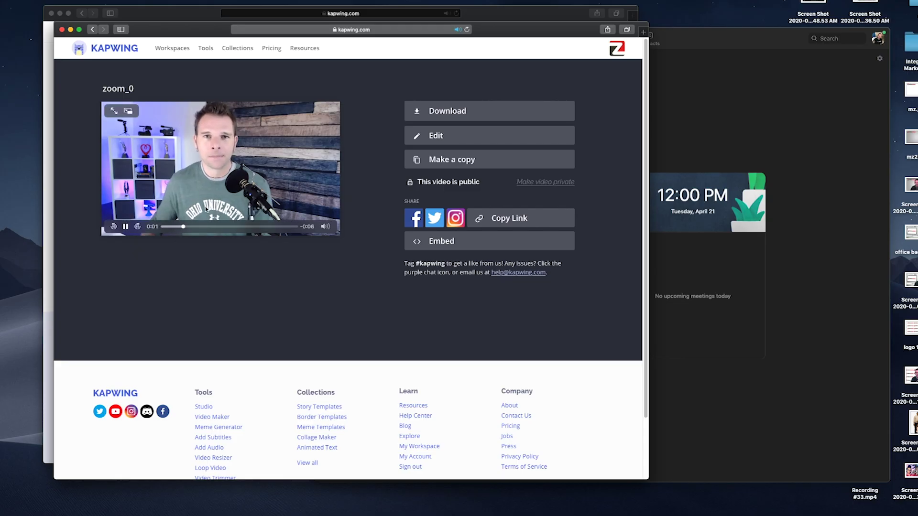
left_click(130, 225)
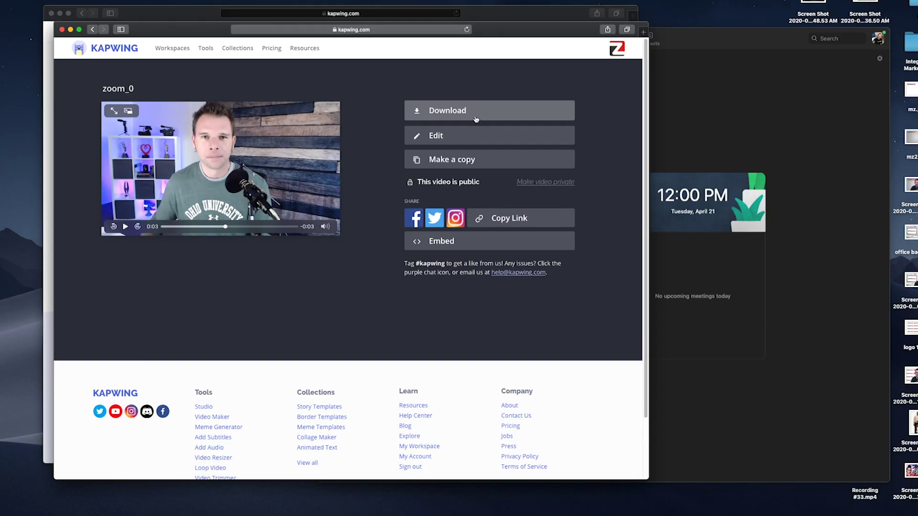
left_click(493, 117)
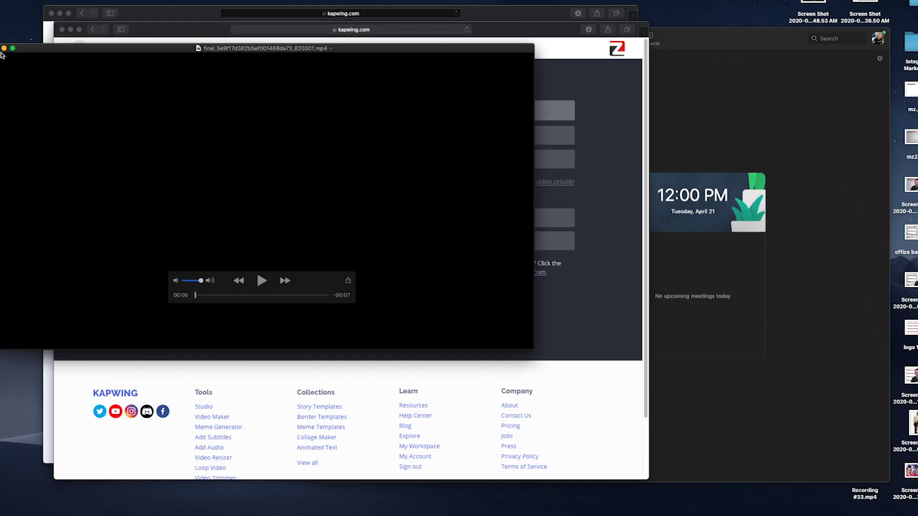
key("super+w")
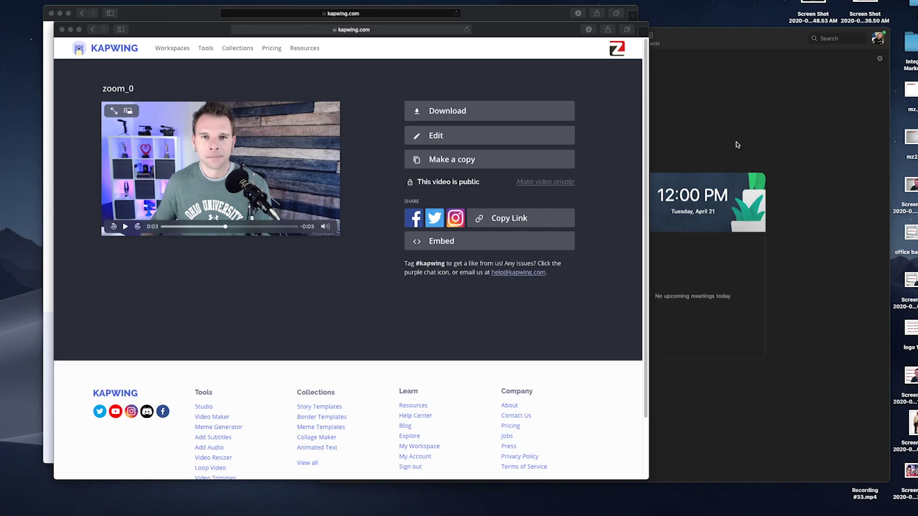
Step: Switch to Zoom and start a new meeting with computer audio
left_click(737, 145)
left_click_drag(693, 41, 616, 41)
left_click(400, 215)
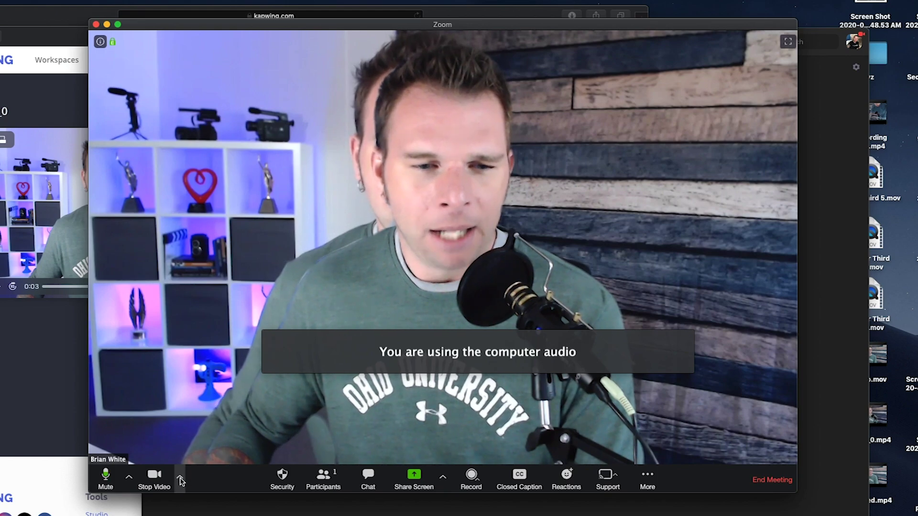
Step: Add final_5e9f17d382b5ef001468da73_820301.mp4 from Downloads as the meeting's virtual background and close the settings
left_click(269, 375)
left_click(225, 442)
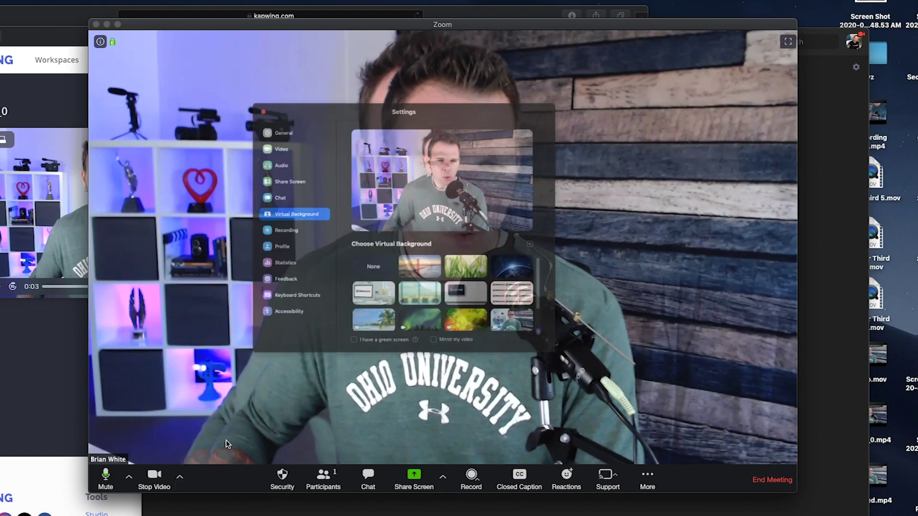
scroll(526, 339, "down", 1)
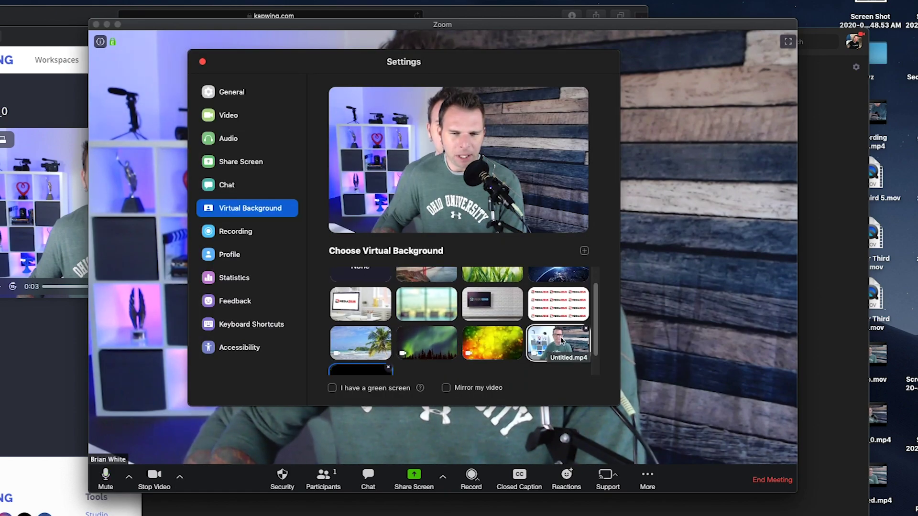
left_click(584, 251)
left_click(607, 286)
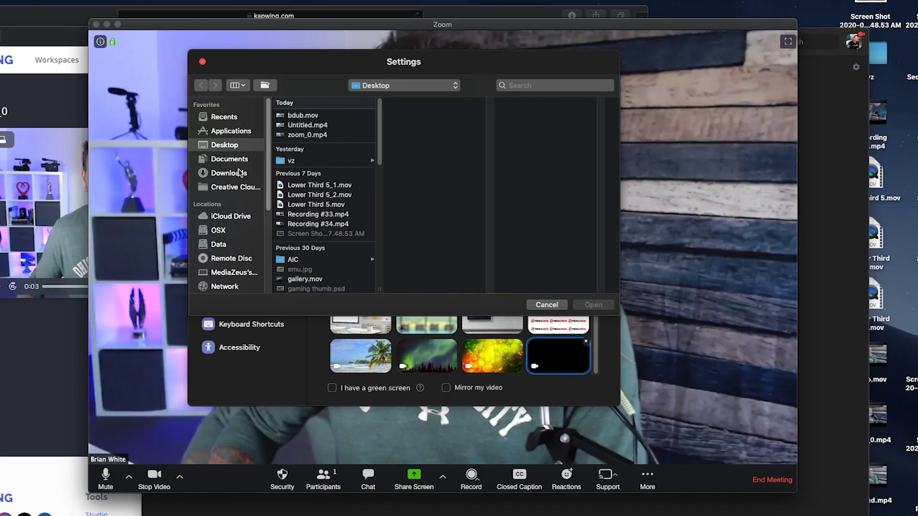
left_click(239, 173)
left_click(326, 119)
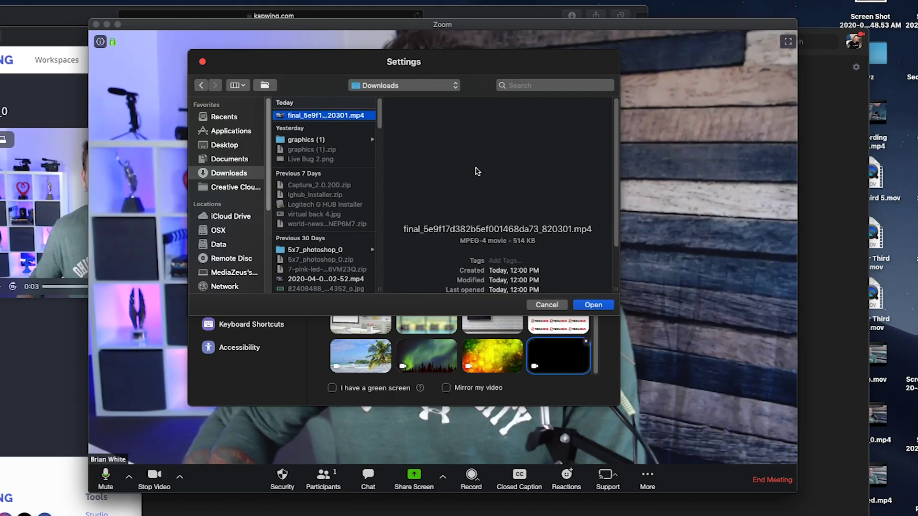
left_click(606, 304)
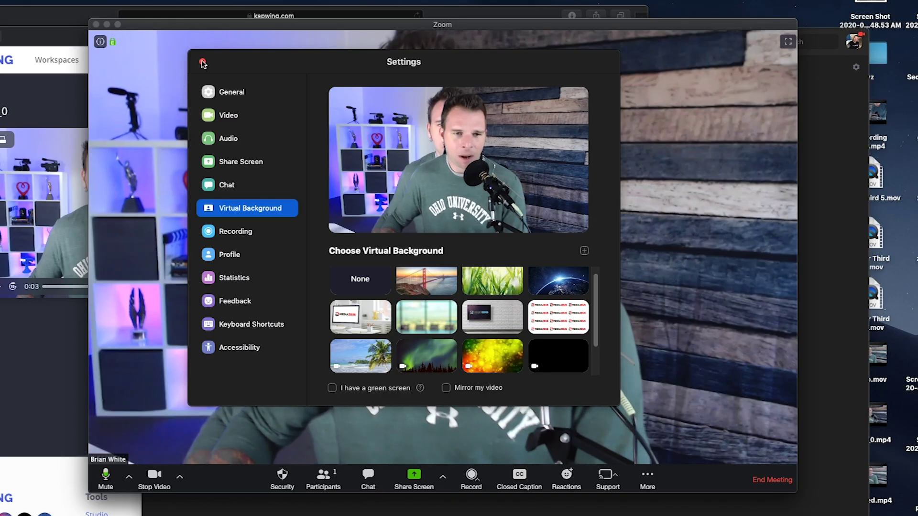
left_click(203, 63)
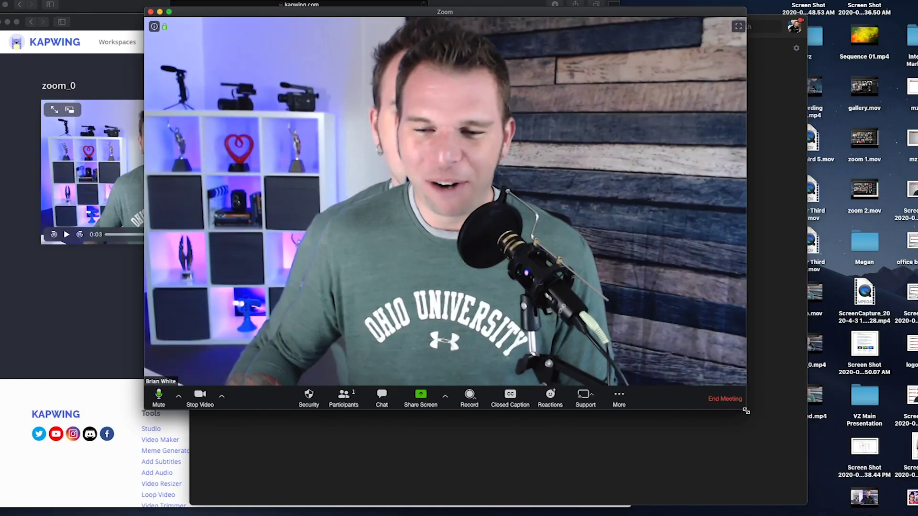
Step: Enlarge the meeting window, set the virtual background to None, and close the settings
left_click_drag(745, 411, 796, 507)
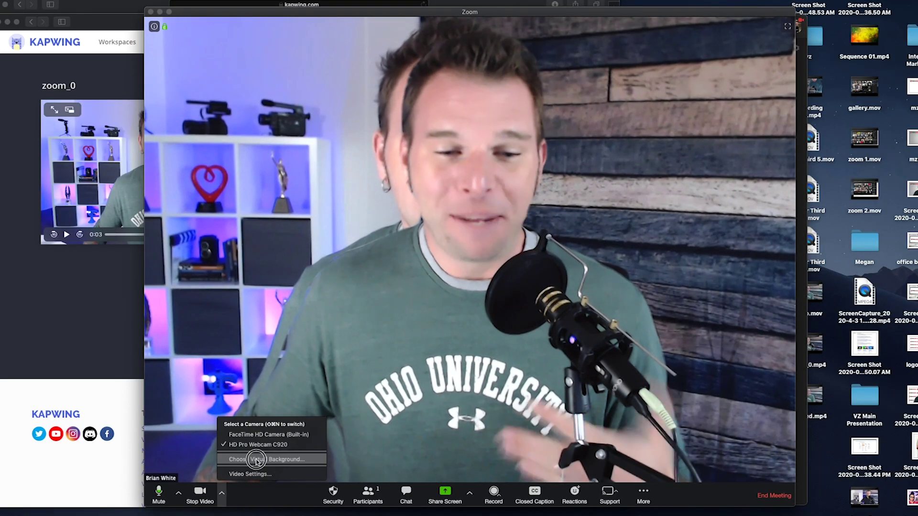
left_click(256, 460)
left_click(381, 237)
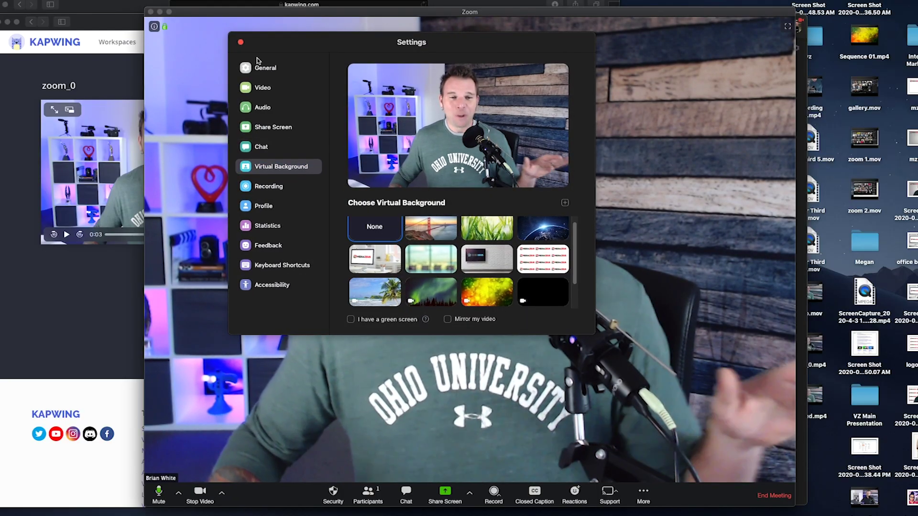
left_click(240, 42)
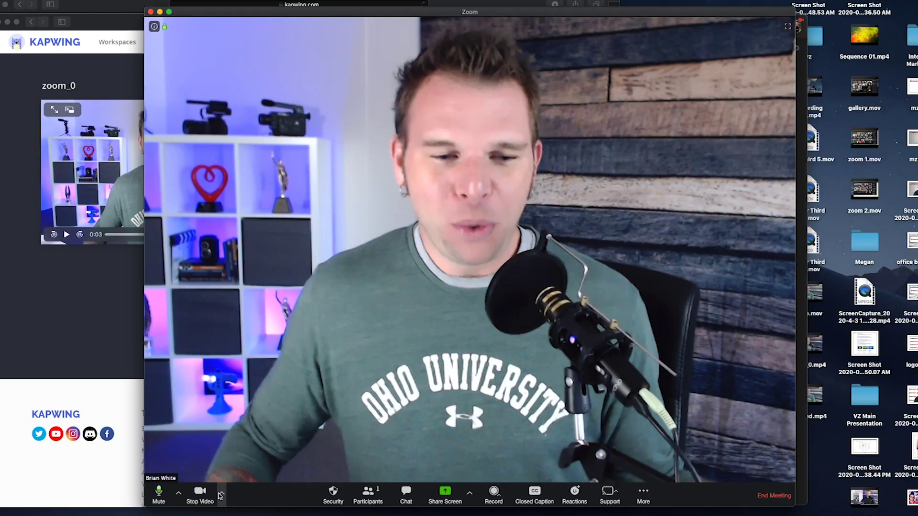
Step: Reopen the virtual background settings, reapply the trimmed video of oneself, and move the settings window lower
left_click(221, 493)
left_click(266, 460)
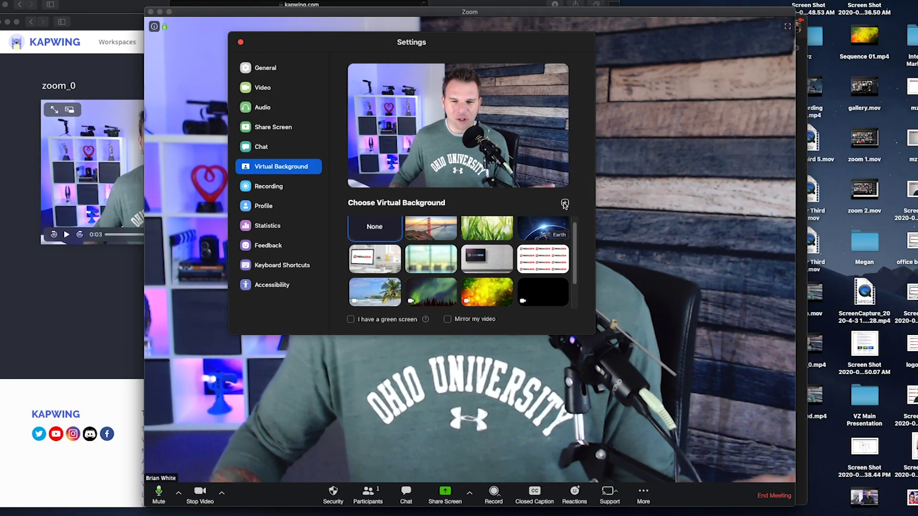
left_click(565, 203)
left_click(584, 234)
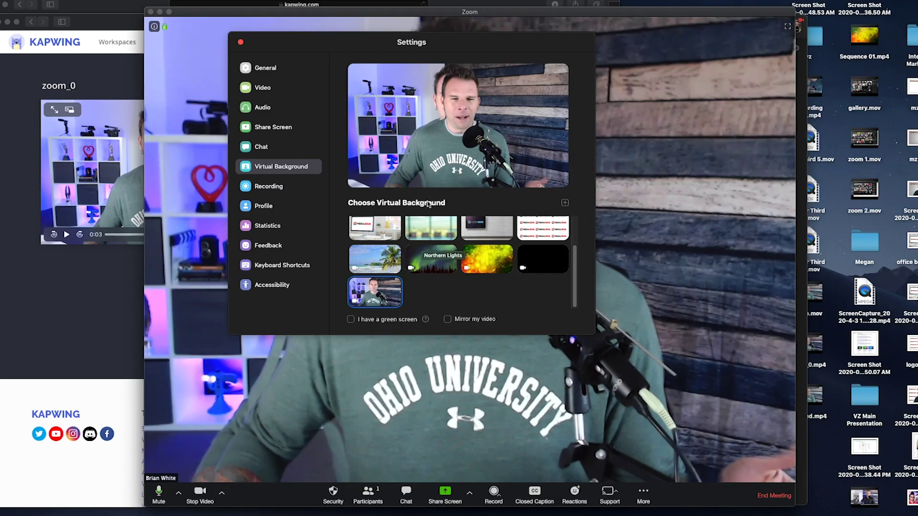
left_click_drag(377, 43, 408, 108)
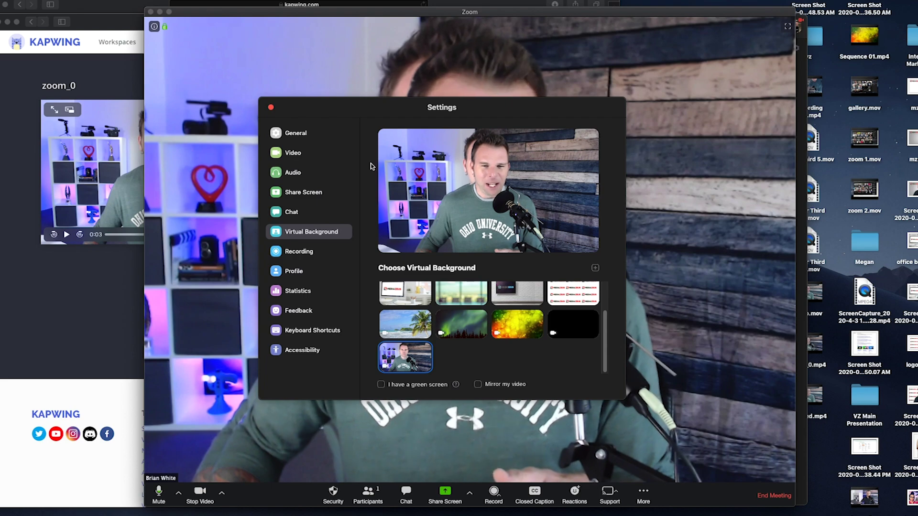
Step: Compare the backgrounds by switching to None and back to the trimmed video of oneself
scroll(419, 296, "up", 3)
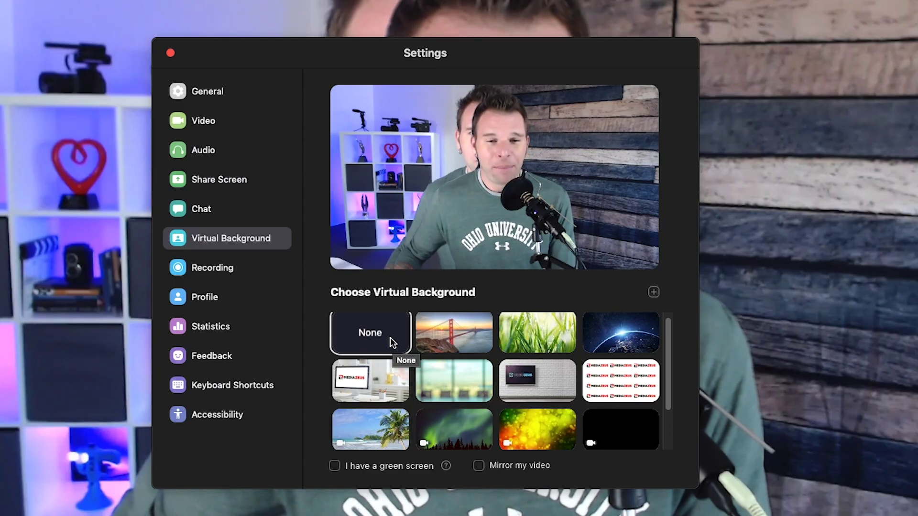
left_click(391, 342)
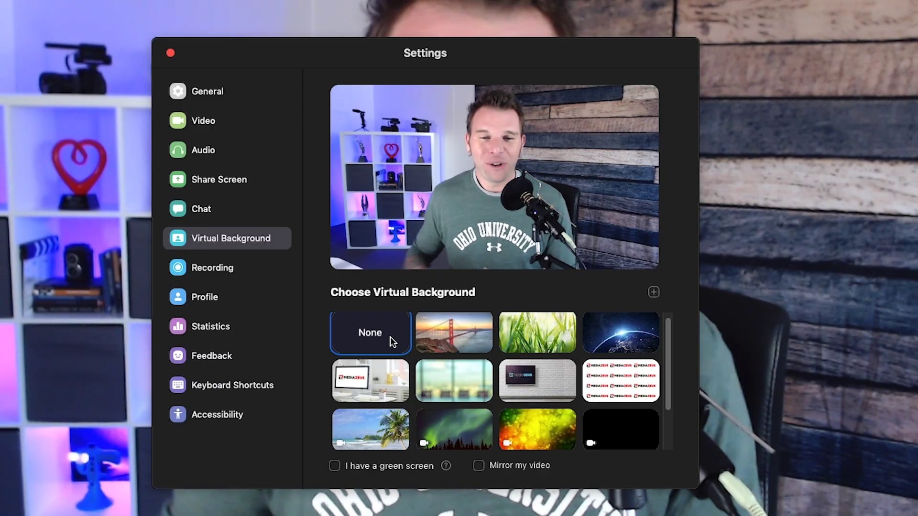
scroll(397, 349, "down", 3)
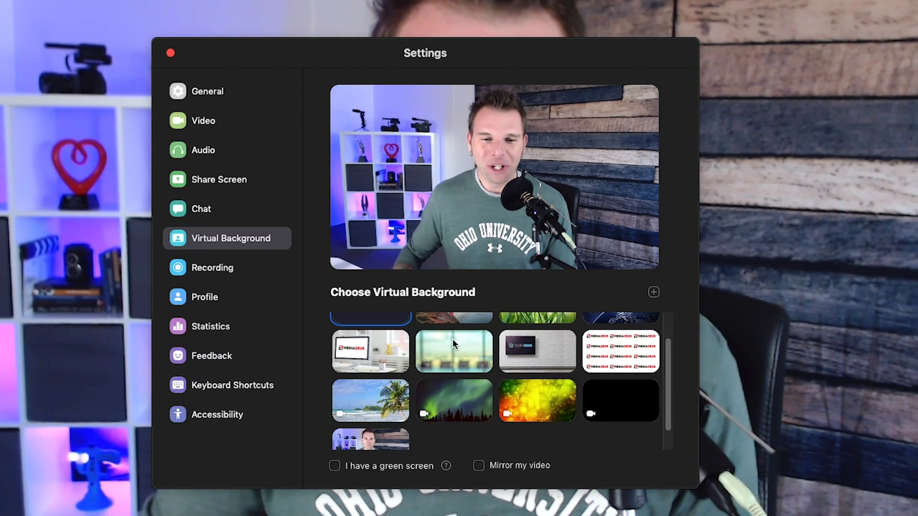
left_click(383, 429)
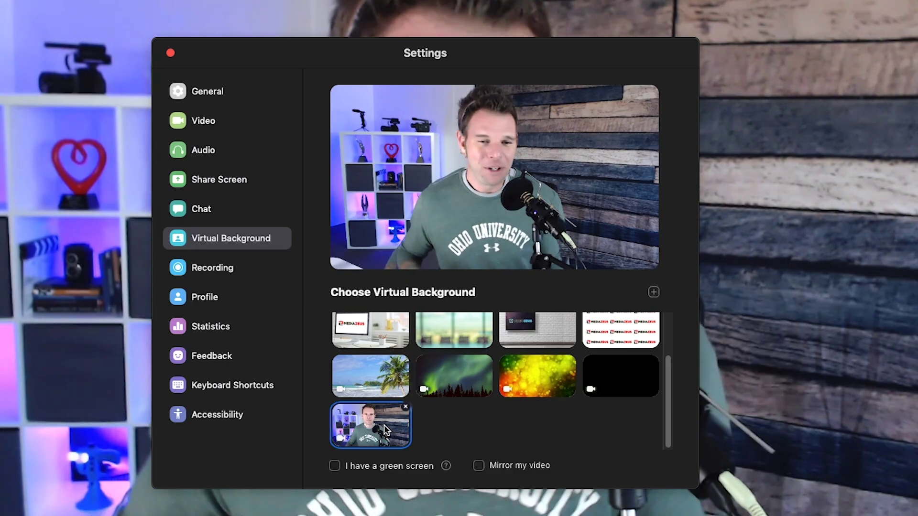